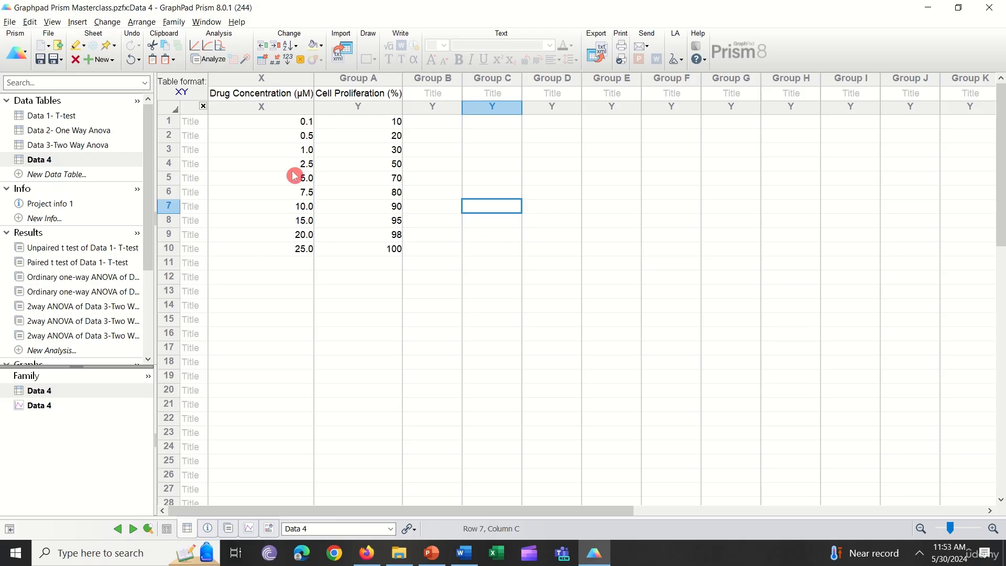
- Examine the drug concentration and cell proliferation values in the Data 4 table
click(278, 96)
click(386, 150)
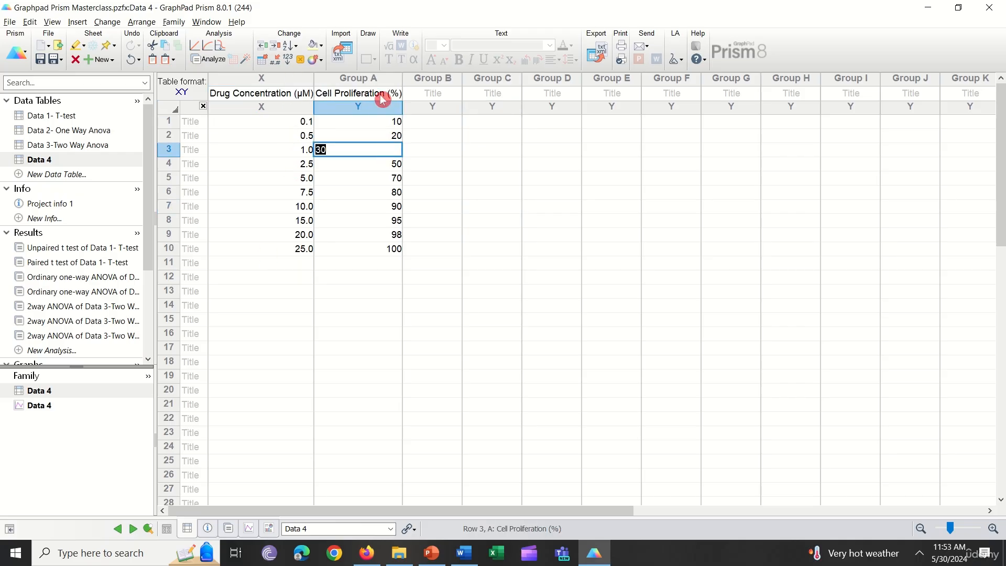
click(383, 100)
click(395, 164)
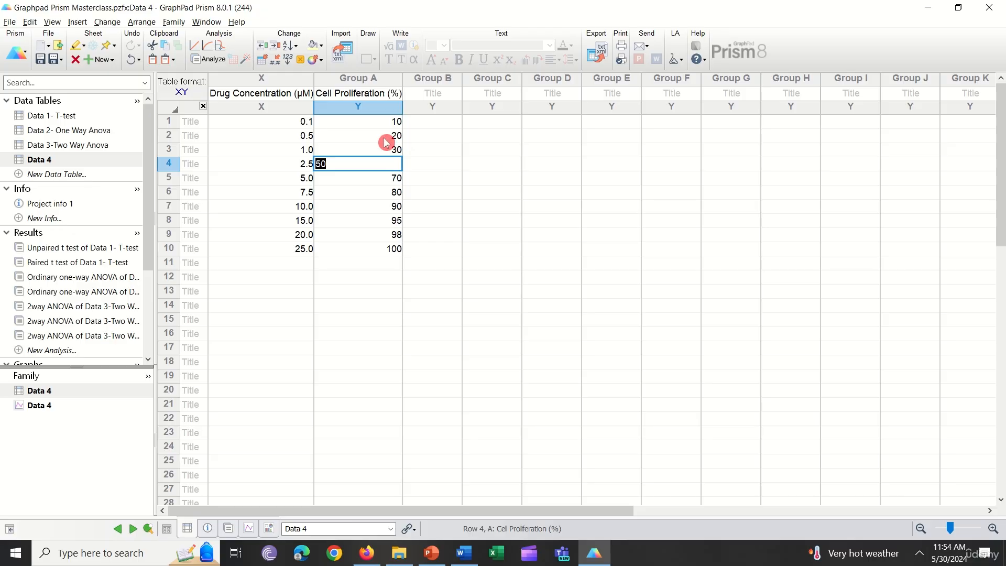
click(362, 93)
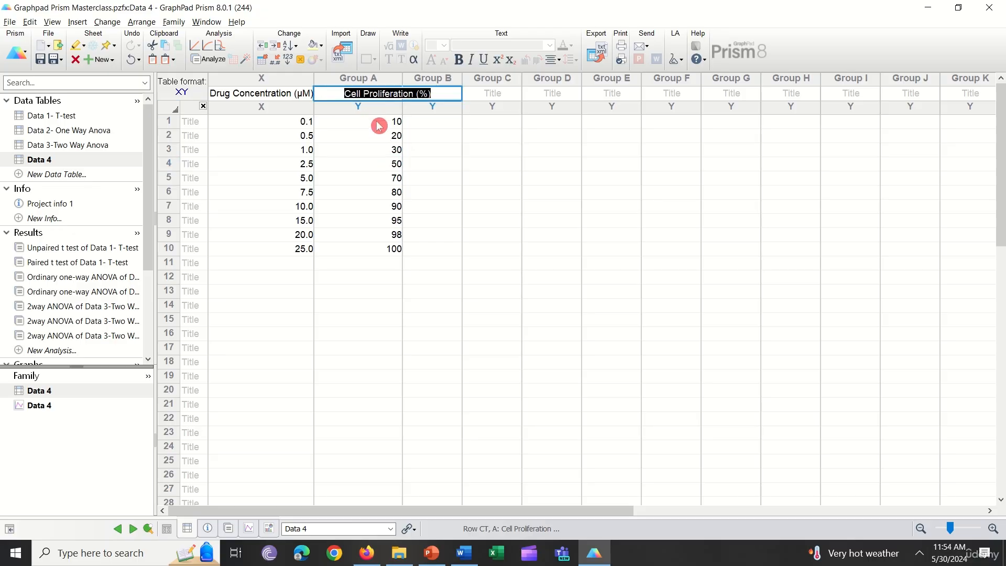
click(378, 122)
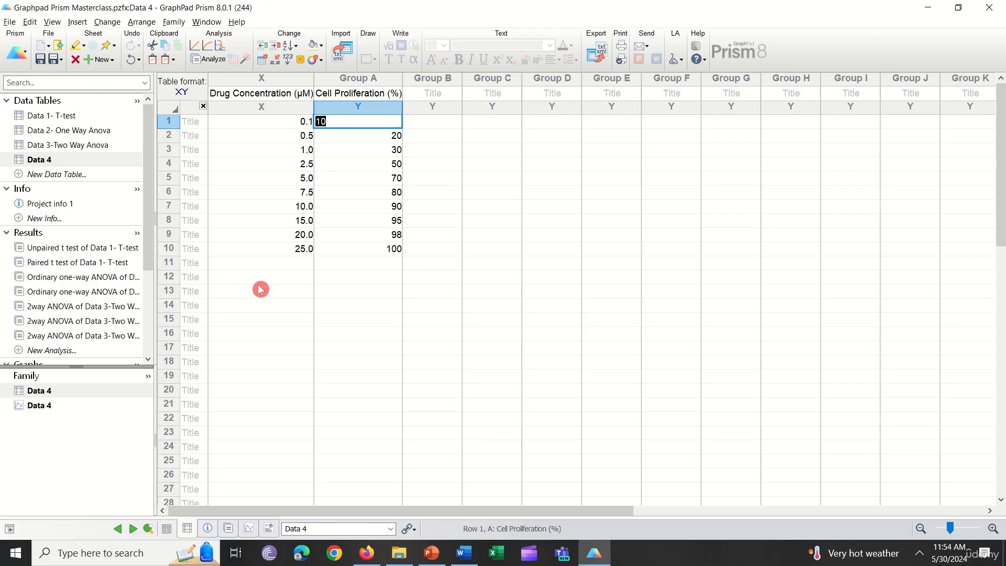
click(199, 141)
click(276, 151)
- Run a linear regression on the Cell Proliferation (%) data set of Data 4 with the default parameters
click(199, 66)
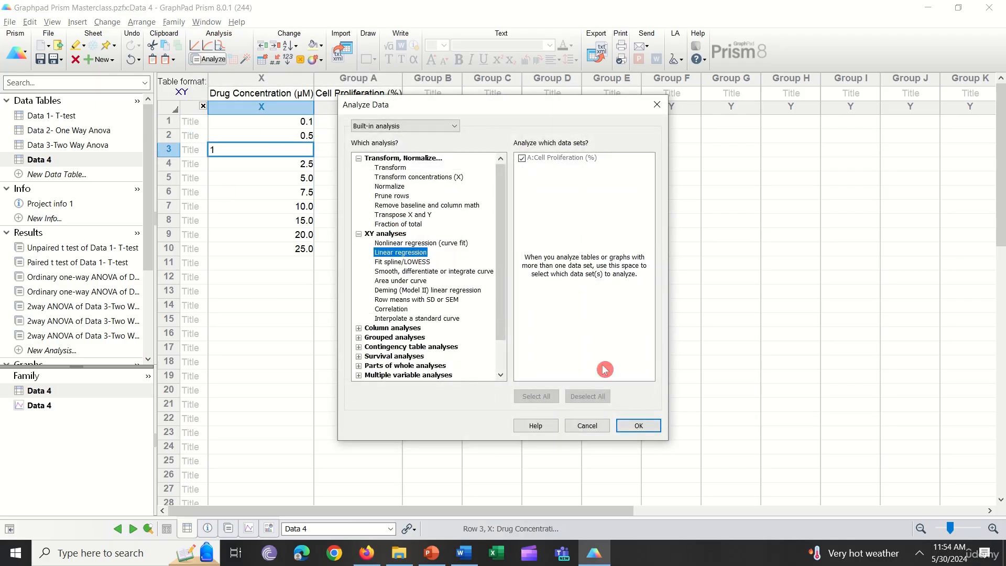
click(638, 425)
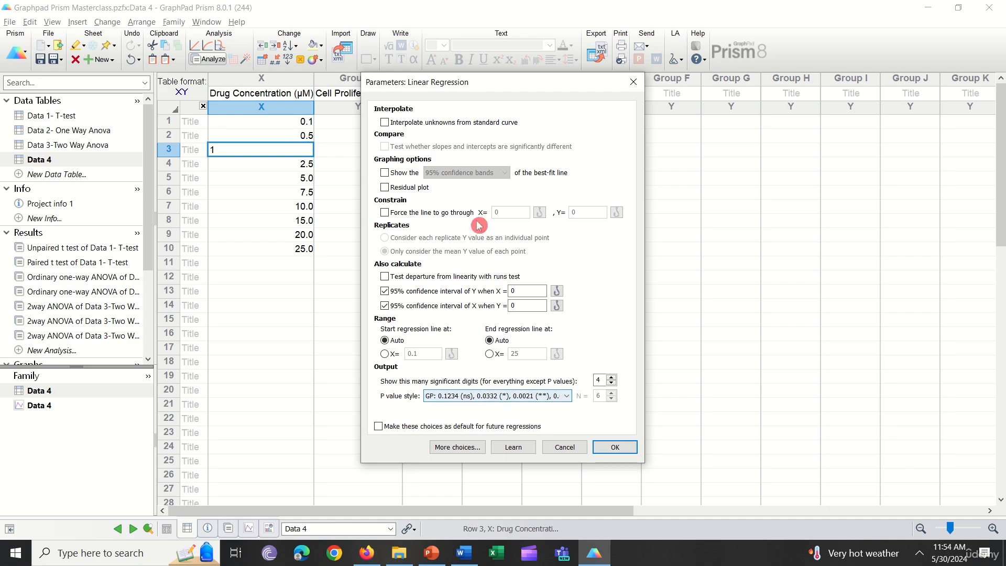
click(611, 448)
- Review the linear regression results, covering the best-fit slope, the intercepts, R square and the P value
scroll(434, 395, down, 5)
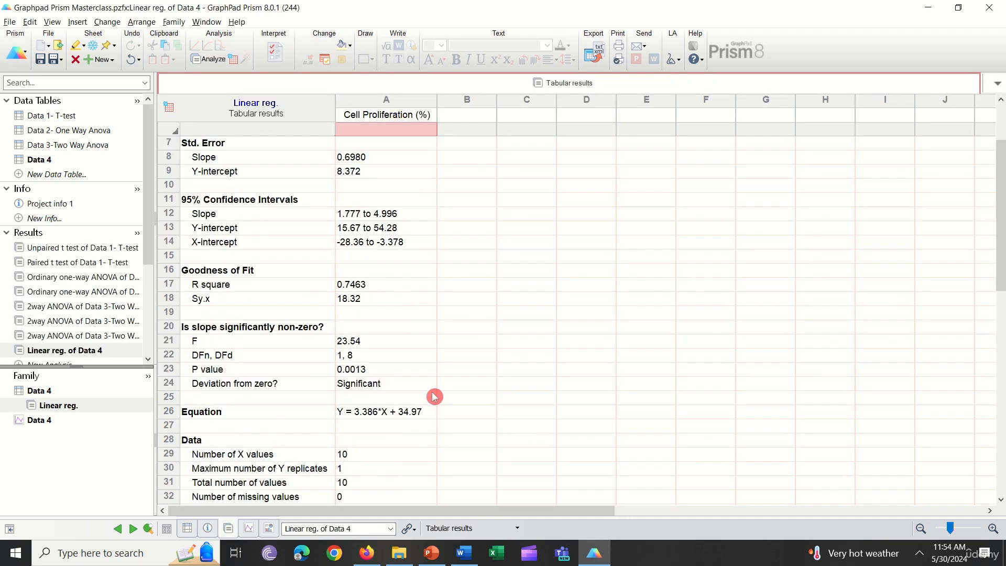
scroll(433, 404, up, 5)
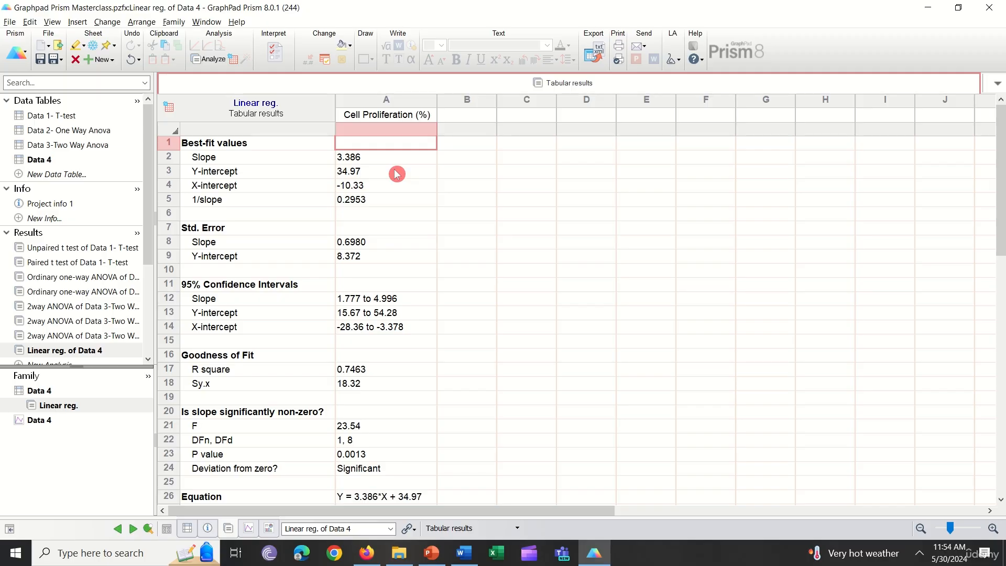
click(286, 157)
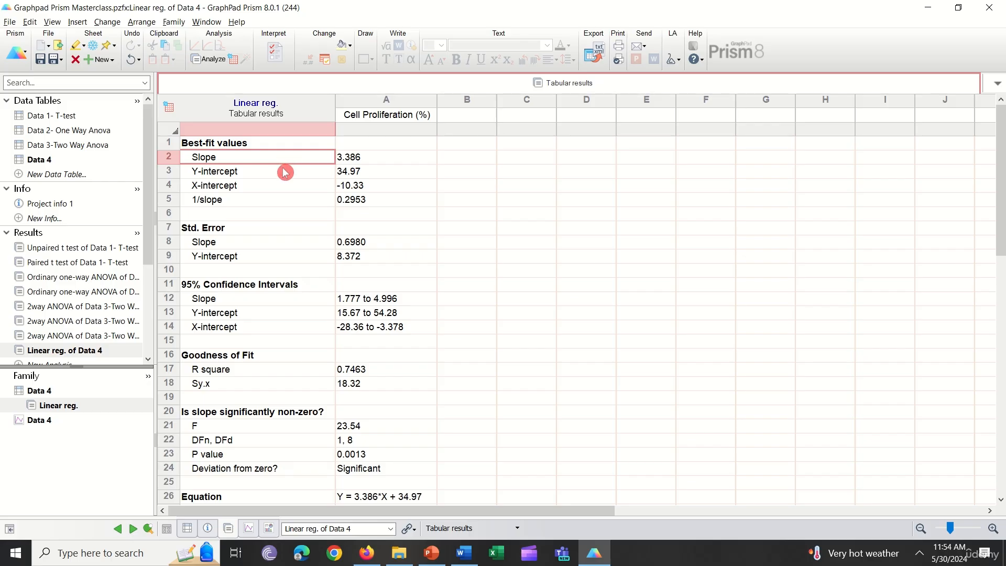
click(283, 171)
click(288, 185)
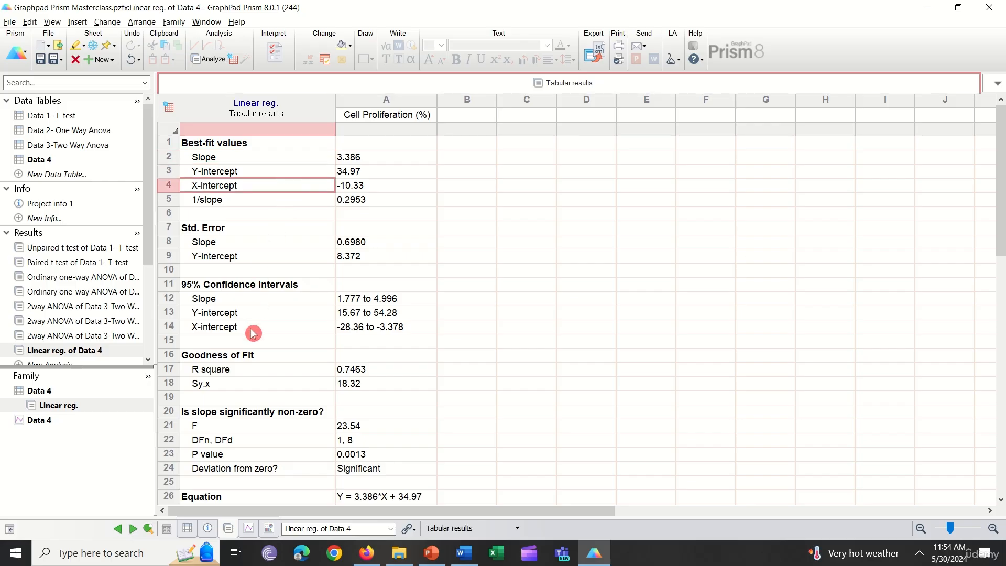
click(239, 368)
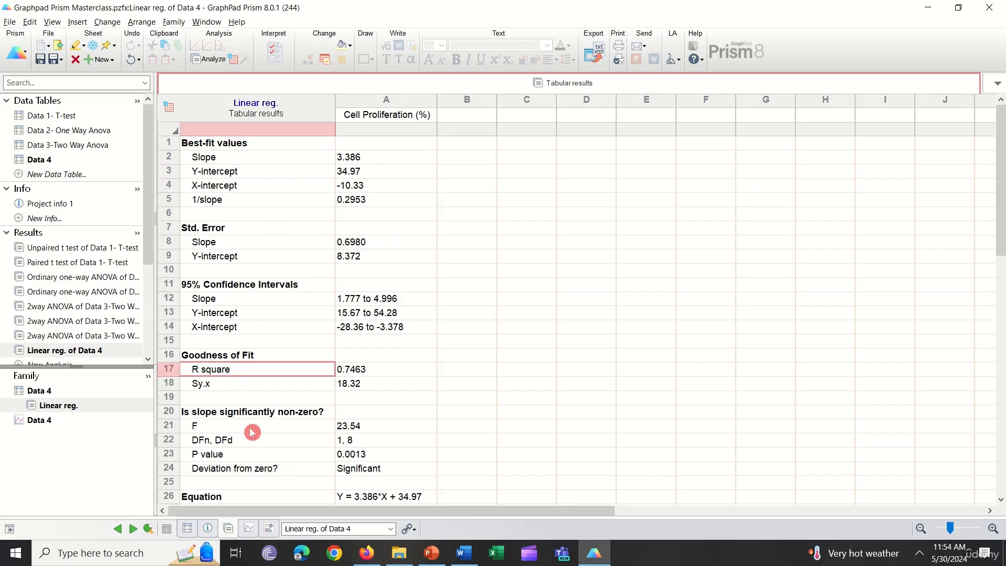
click(259, 456)
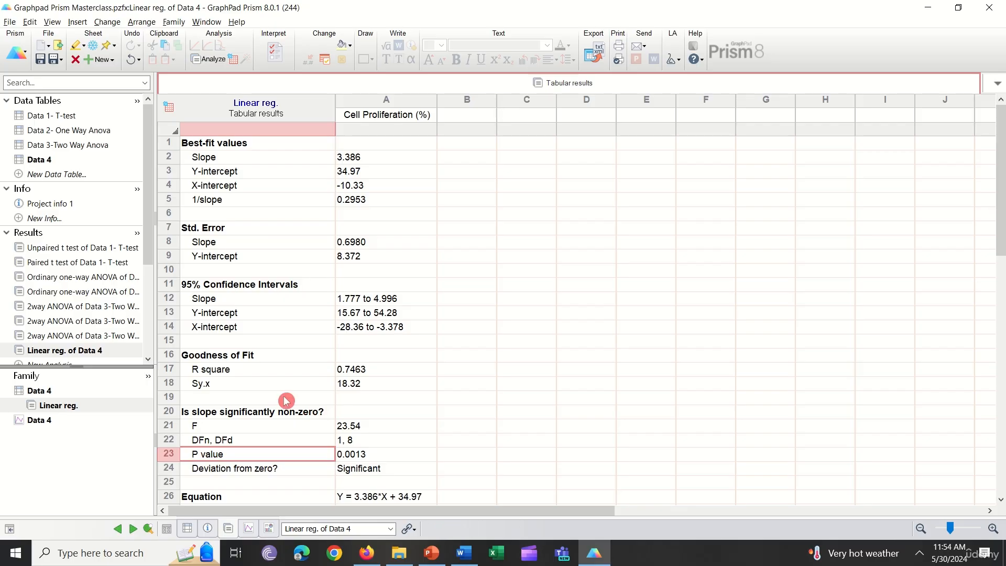
- Examine the values of R square, P value and best-fit slope, and look through the rest of the regression table
click(273, 372)
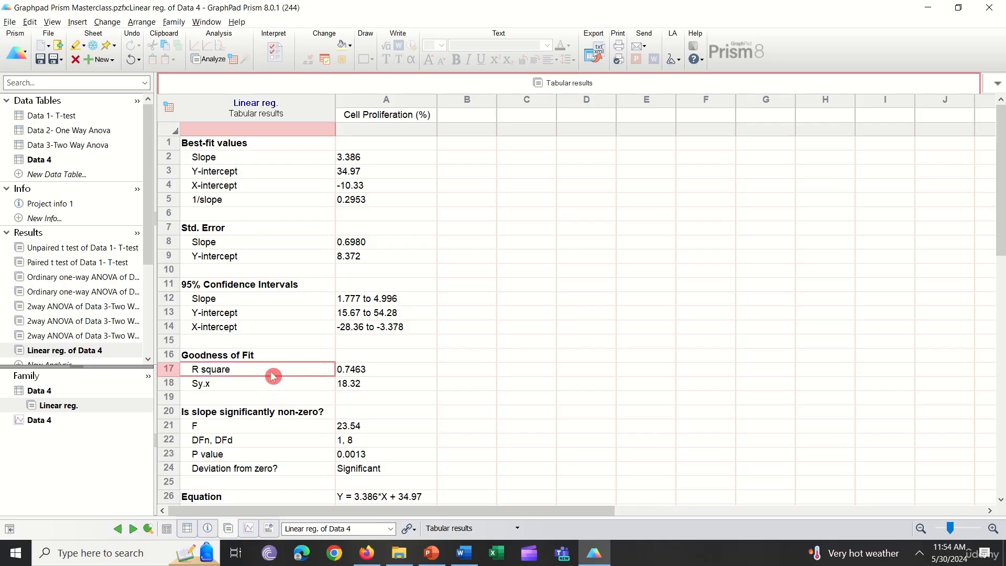
click(390, 375)
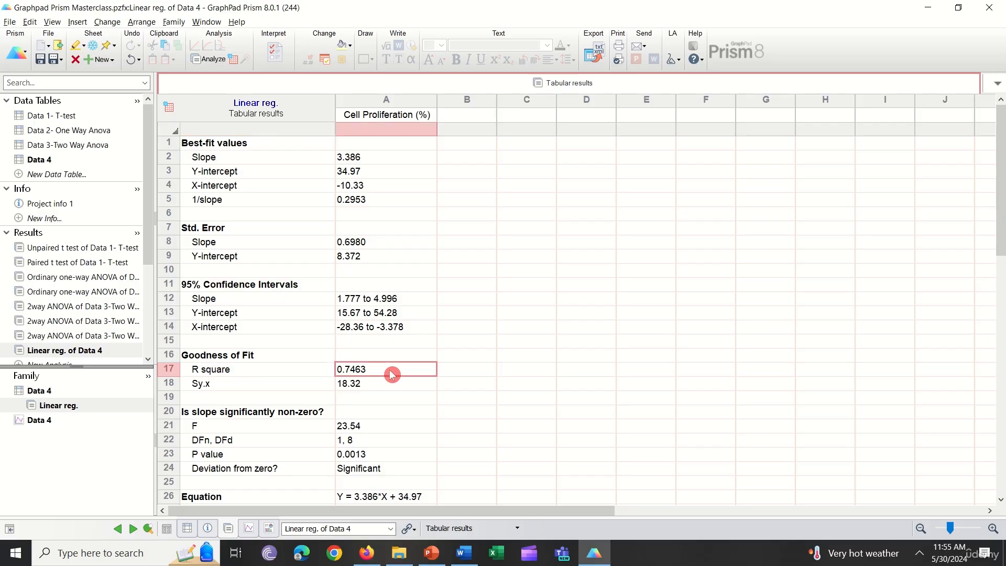
click(244, 455)
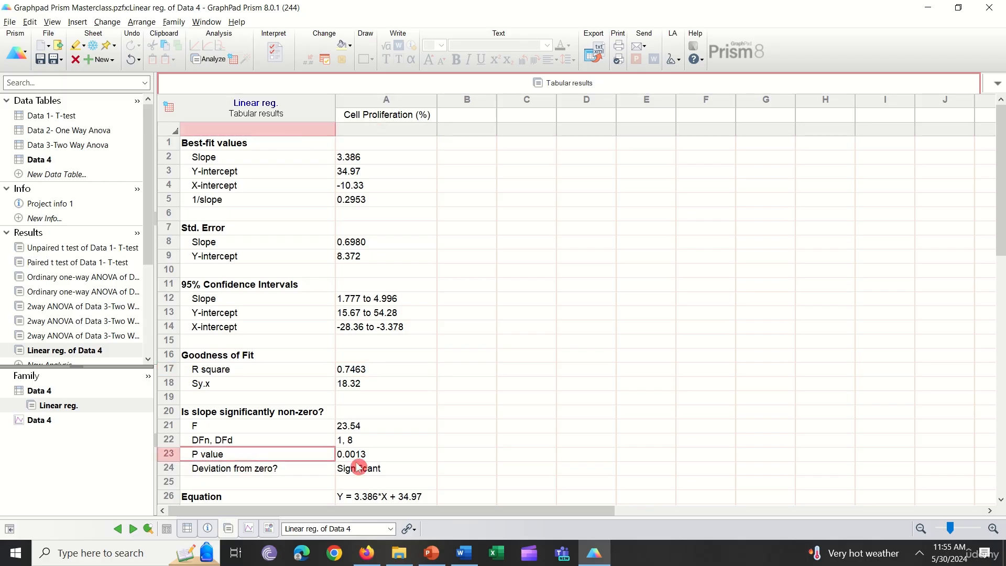
click(394, 457)
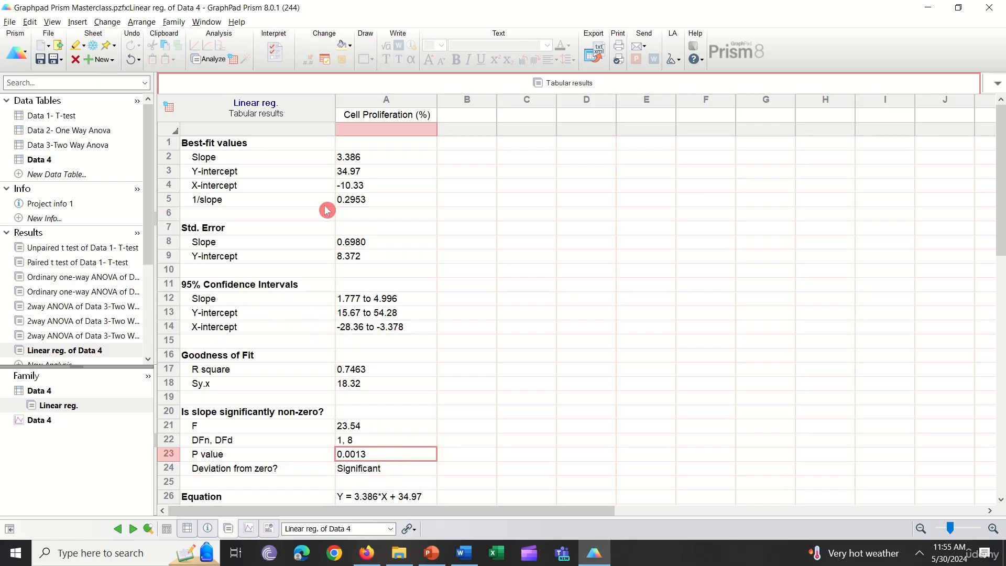
click(356, 160)
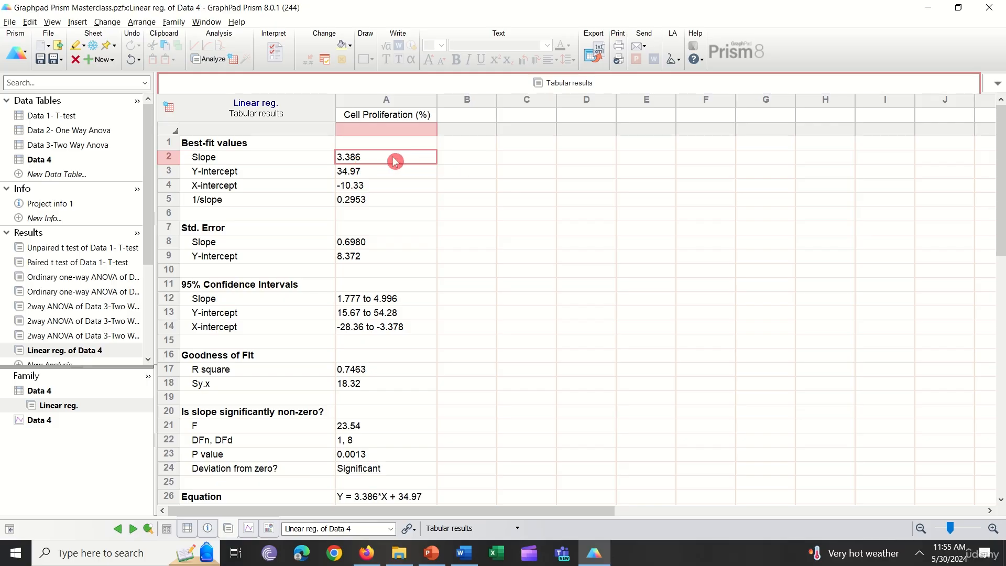
click(461, 156)
click(413, 157)
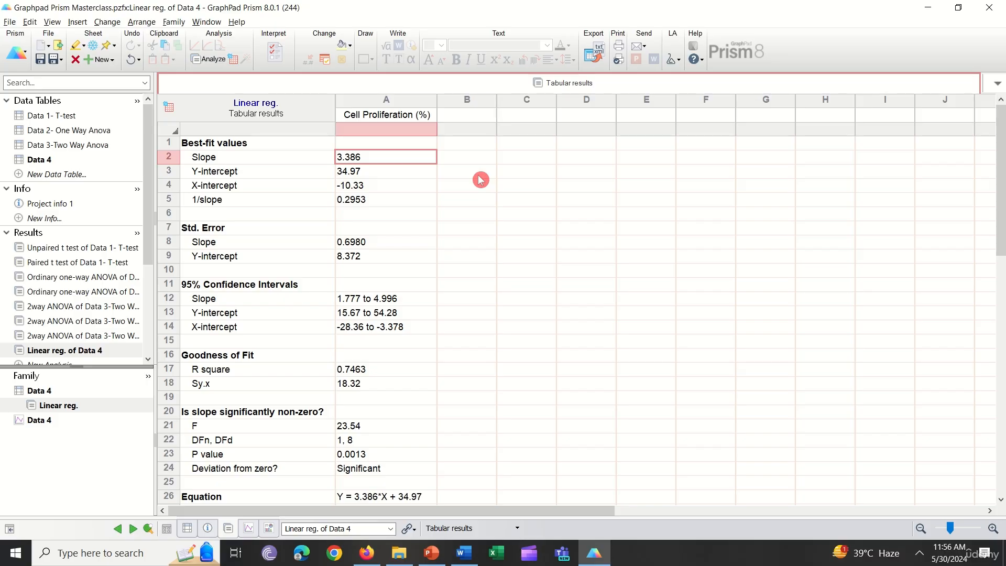
scroll(471, 305, down, 3)
scroll(359, 234, down, 1)
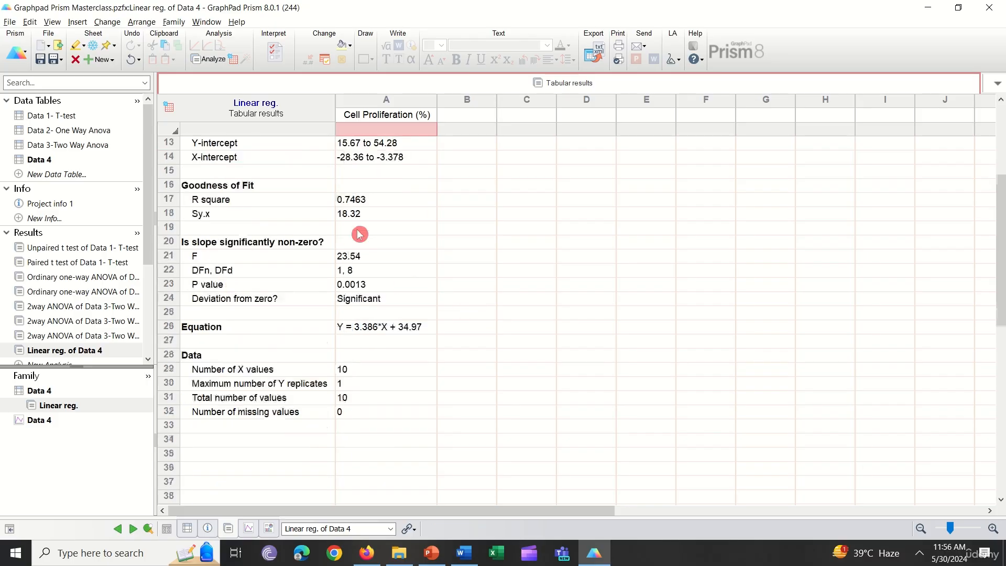
scroll(349, 328, up, 4)
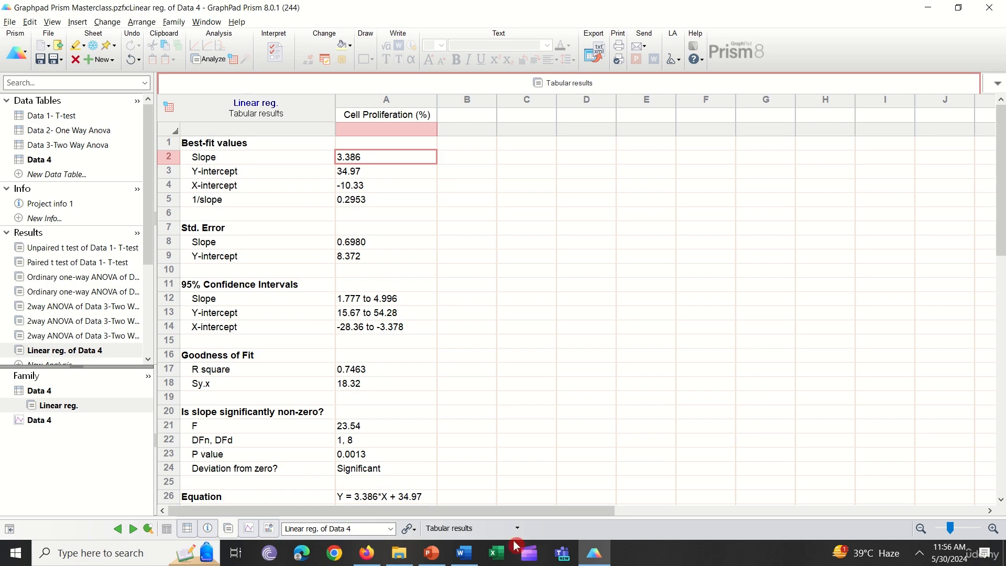
- Open the Data 4 graph, and return to the Linear reg. of Data 4 results sheet
scroll(100, 314, down, 3)
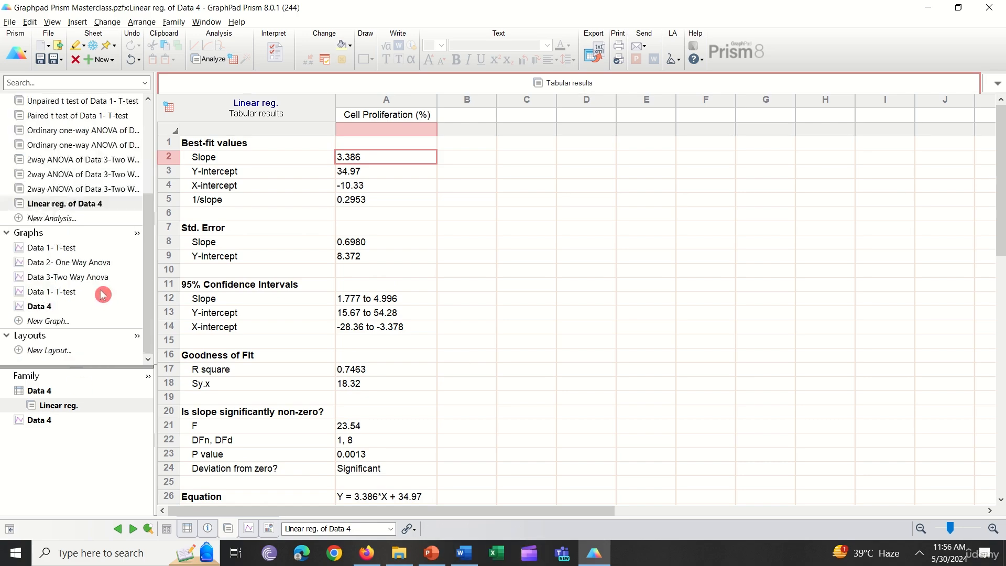
click(57, 307)
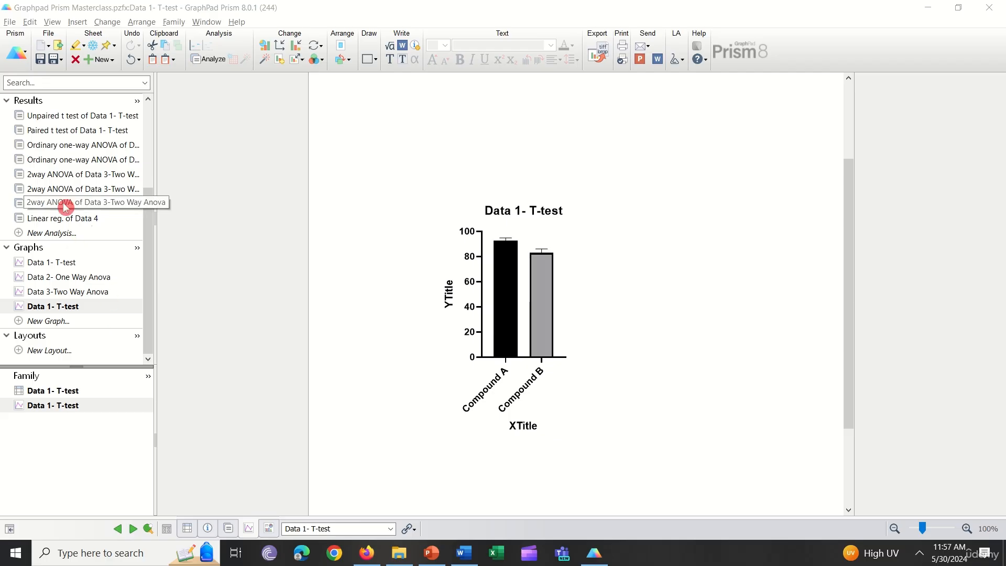
click(86, 204)
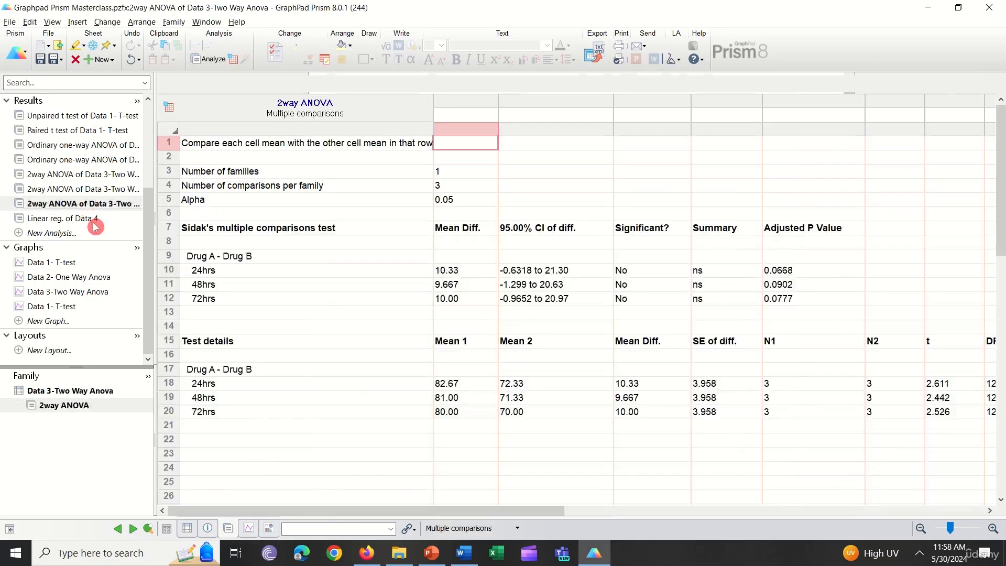
click(94, 220)
click(92, 219)
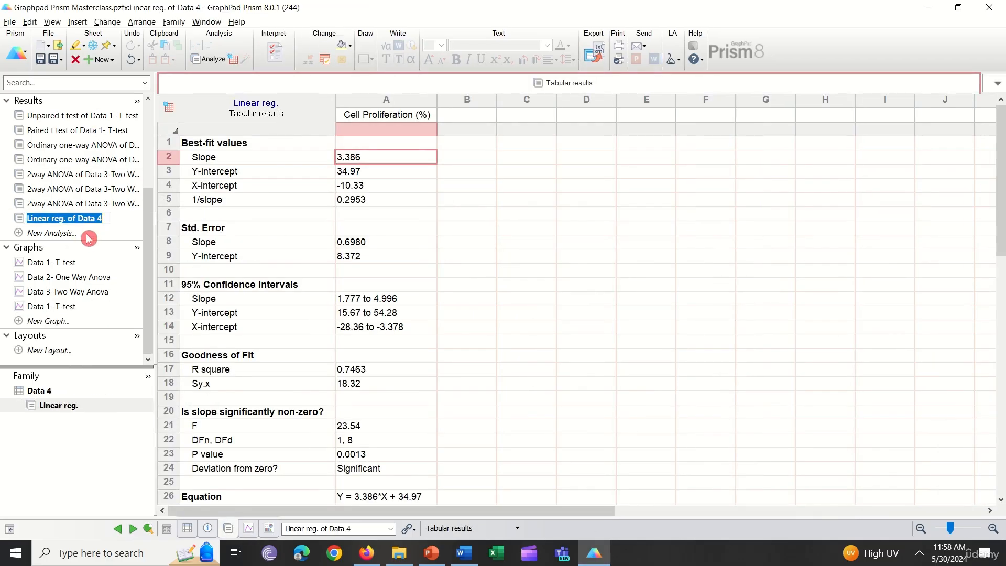
- Create a new XY graph from the Data 4 table showing points only, with associated curves plotted
click(58, 321)
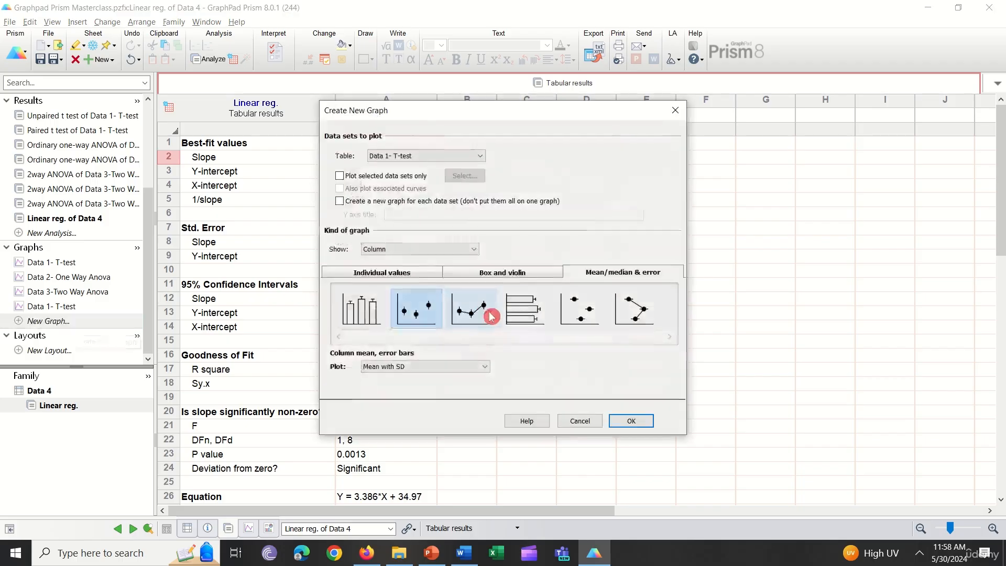
click(424, 157)
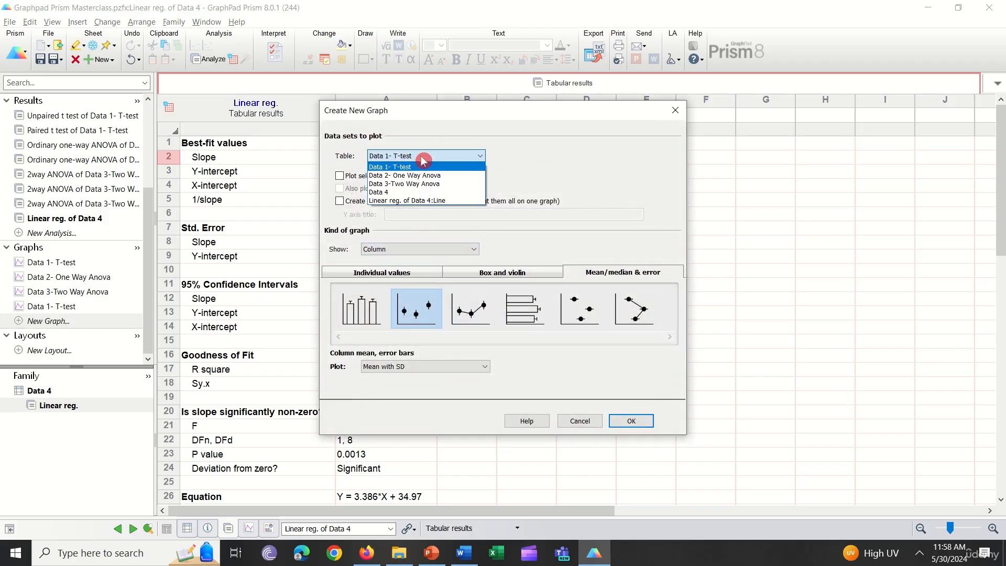
click(410, 193)
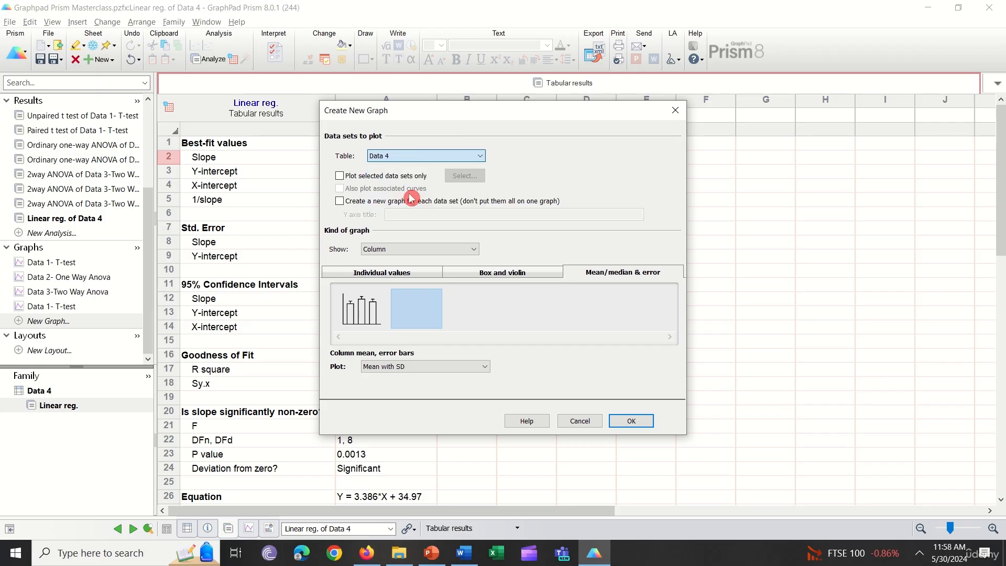
click(417, 250)
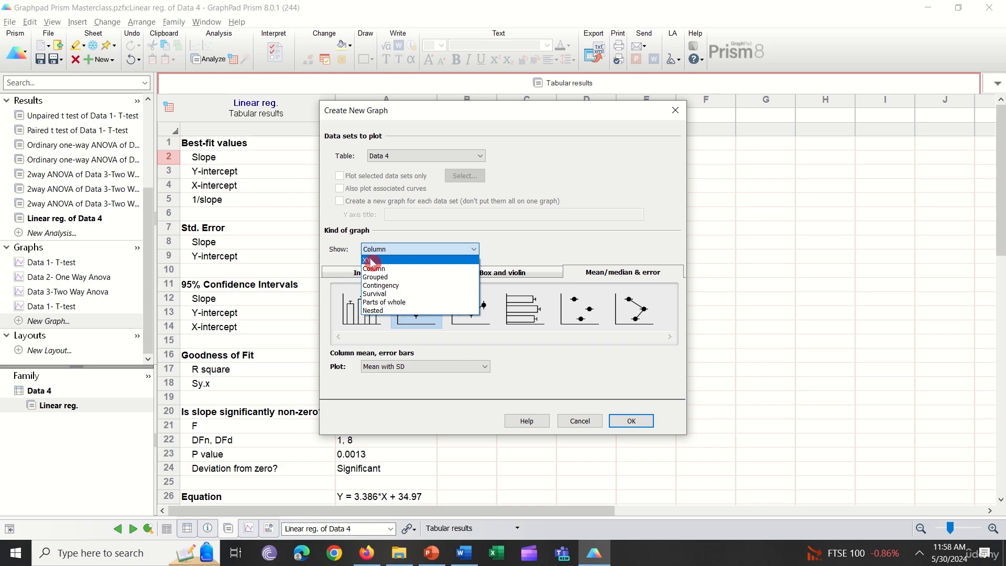
click(370, 260)
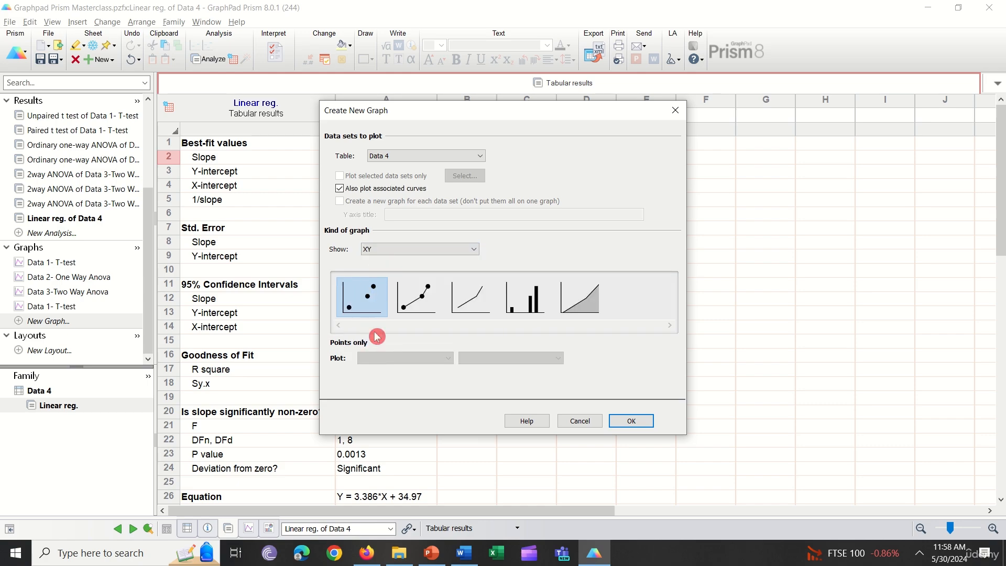
click(372, 308)
click(631, 421)
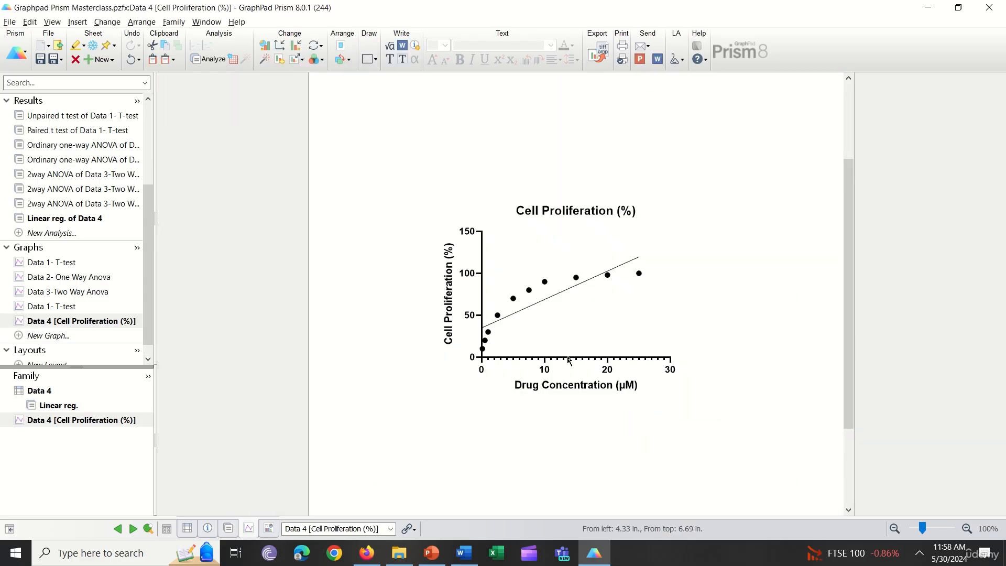
click(516, 371)
- Create another XY graph from the Data 4 table with points and connecting line, including associated curves
click(78, 337)
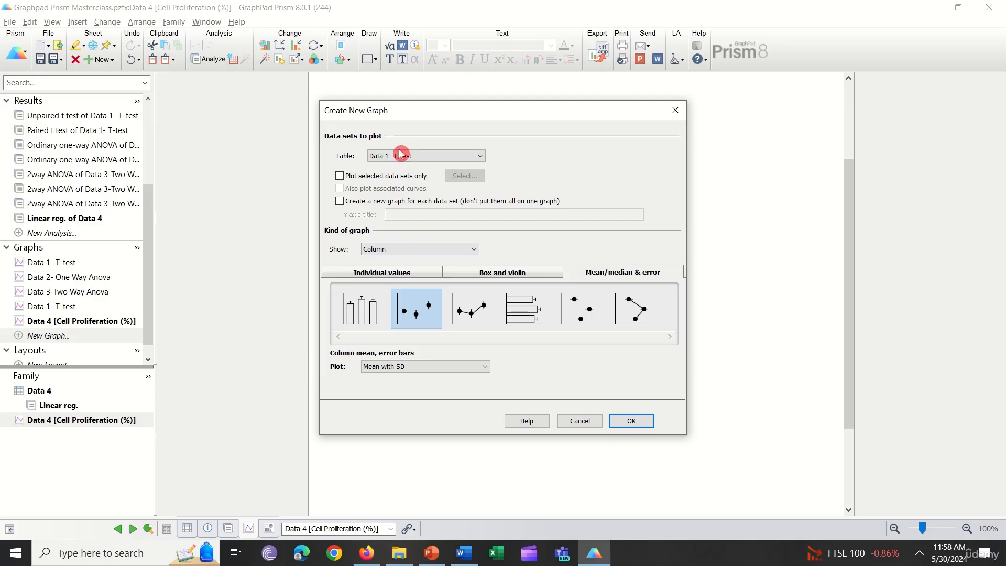
click(401, 155)
click(389, 192)
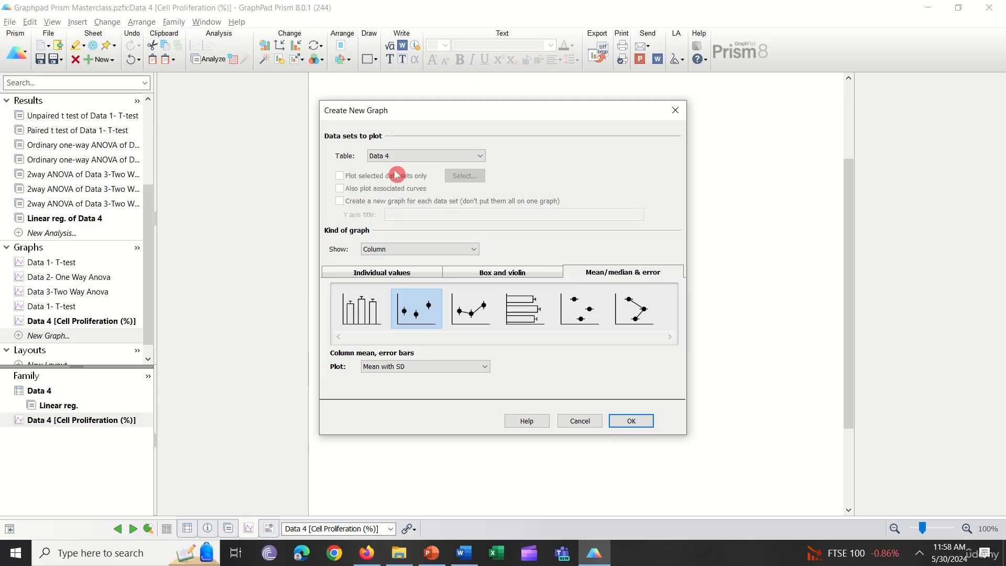
click(408, 255)
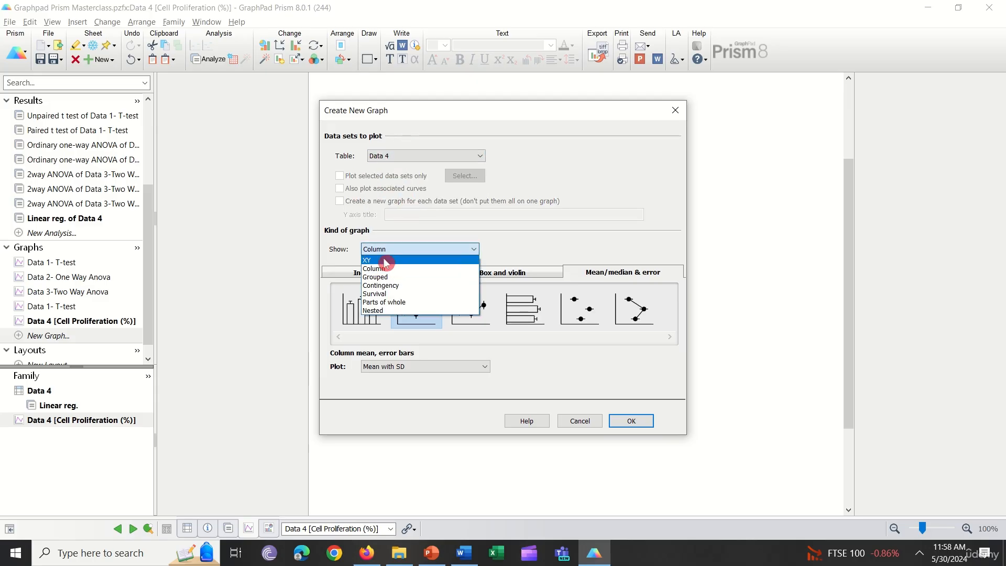
click(387, 261)
click(413, 300)
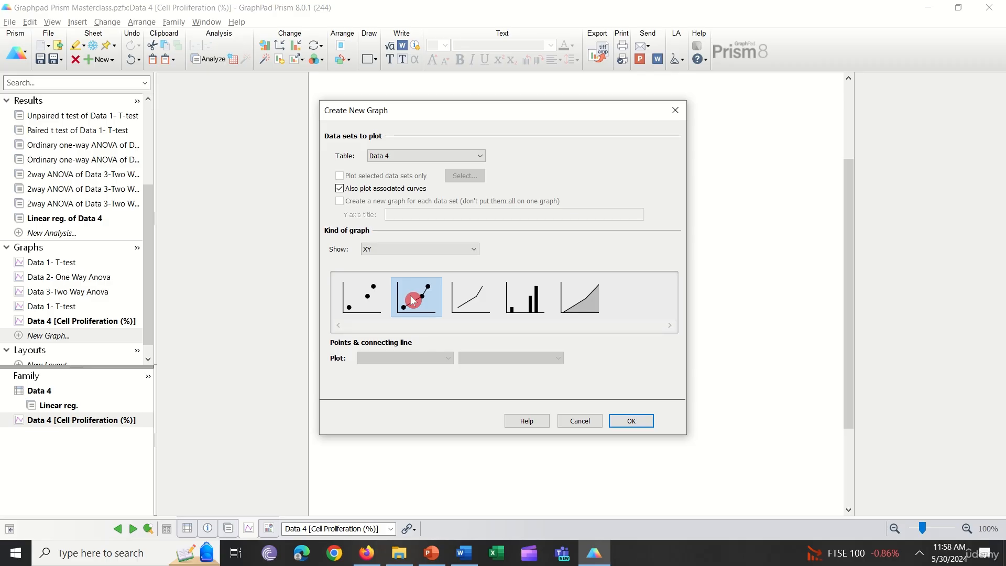
click(630, 420)
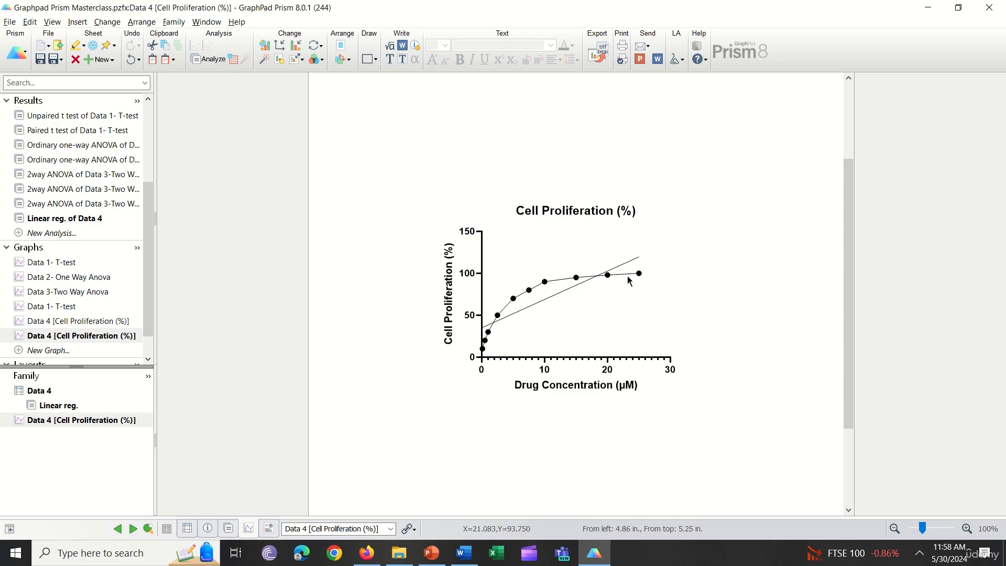
- Create a third XY graph from the Data 4 table as an area fill, with associated curves also plotted
click(71, 350)
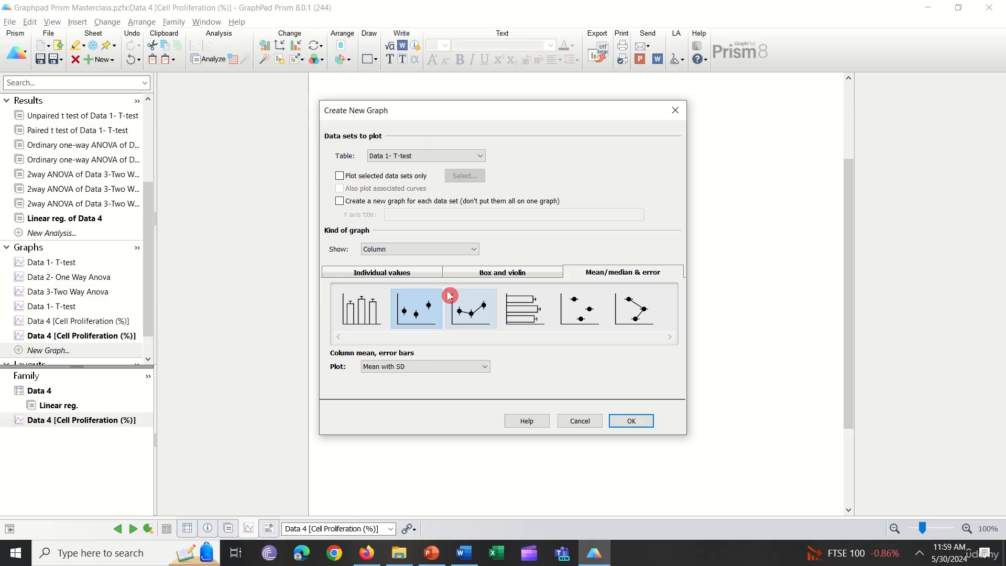
click(404, 249)
click(419, 156)
click(419, 156)
click(378, 192)
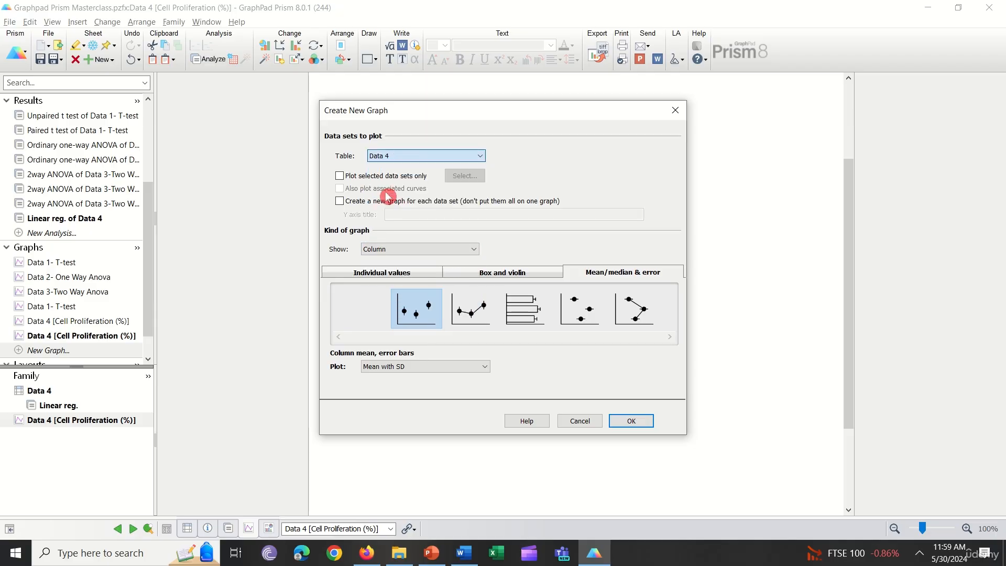
click(415, 249)
click(408, 258)
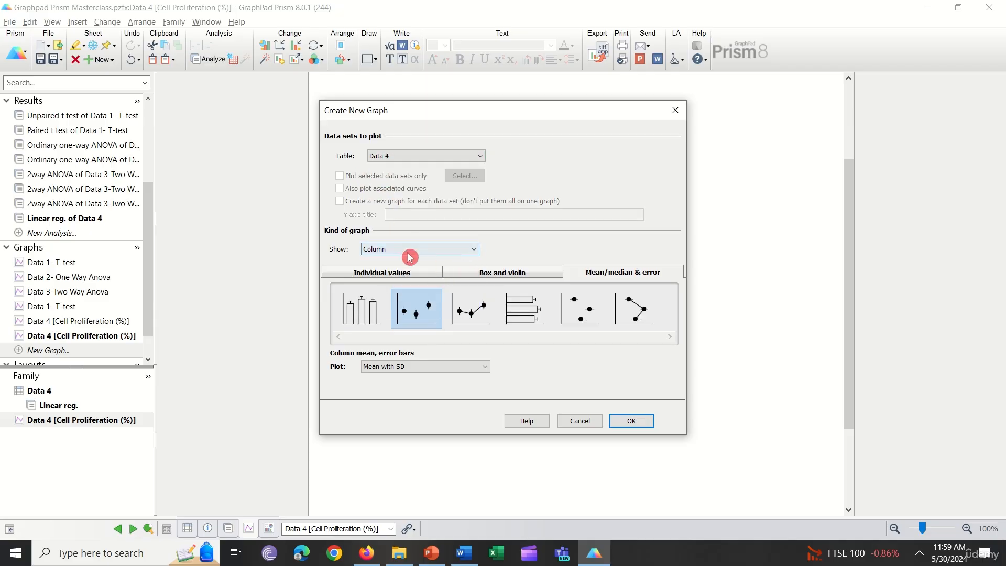
click(411, 250)
click(395, 260)
click(567, 308)
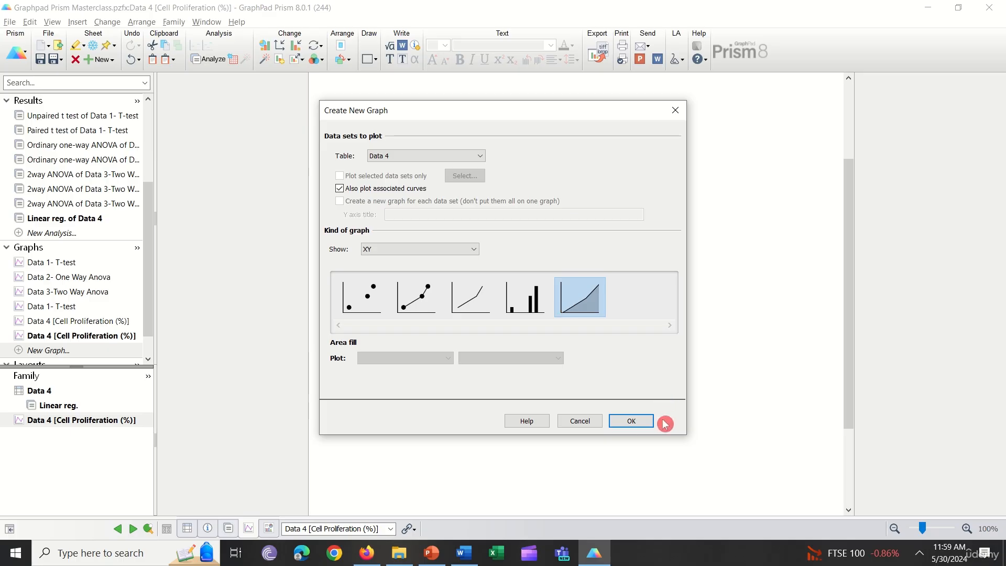
click(639, 420)
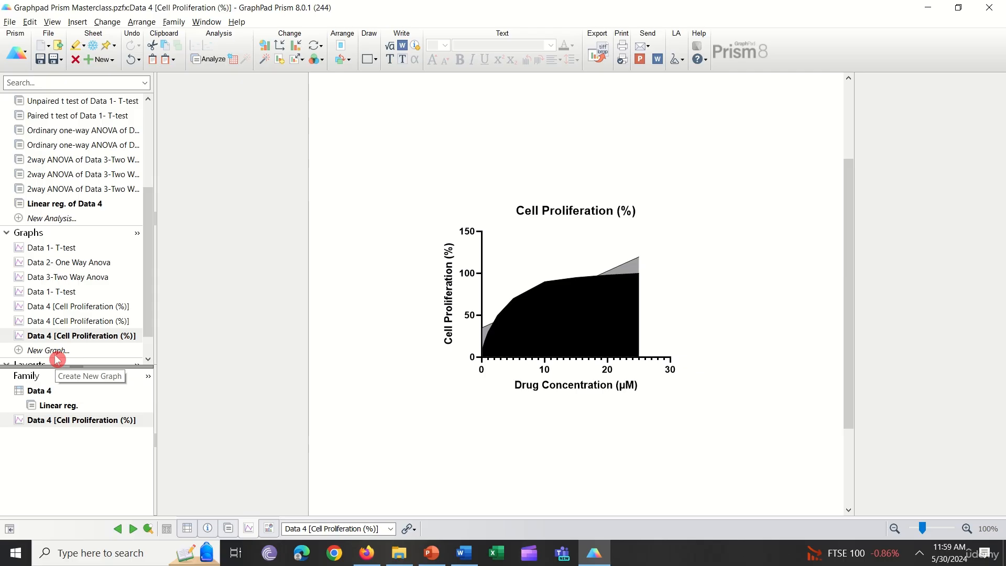
- Open the Data 4 data table and look over its values and the project's list of sheets
scroll(73, 220, up, 4)
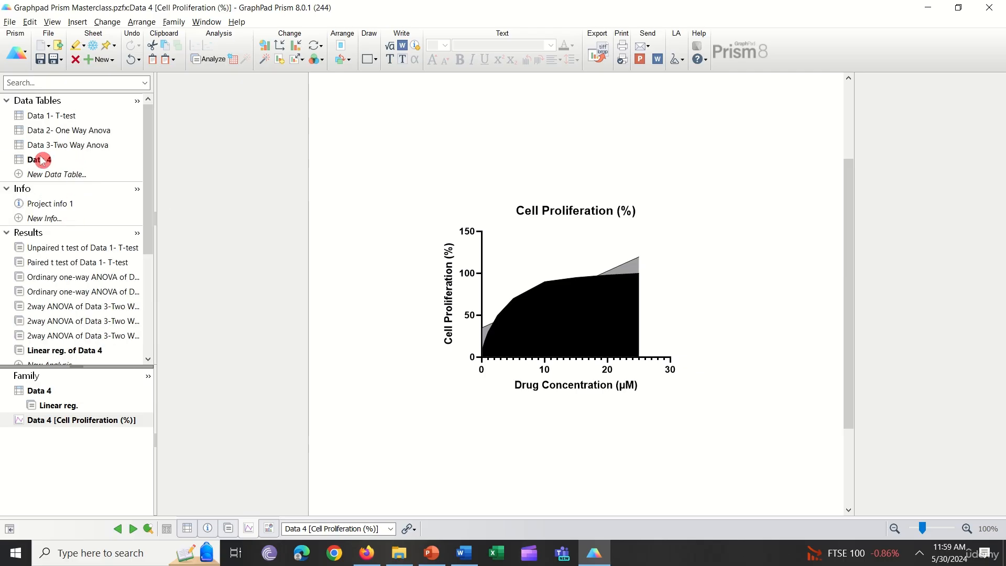
click(42, 160)
click(548, 291)
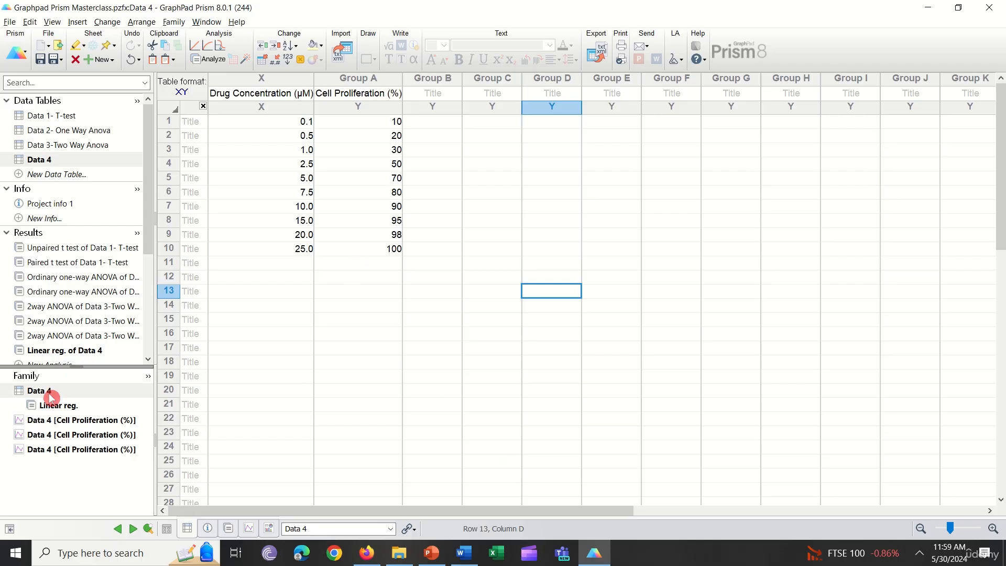
scroll(65, 263, down, 4)
scroll(117, 274, up, 4)
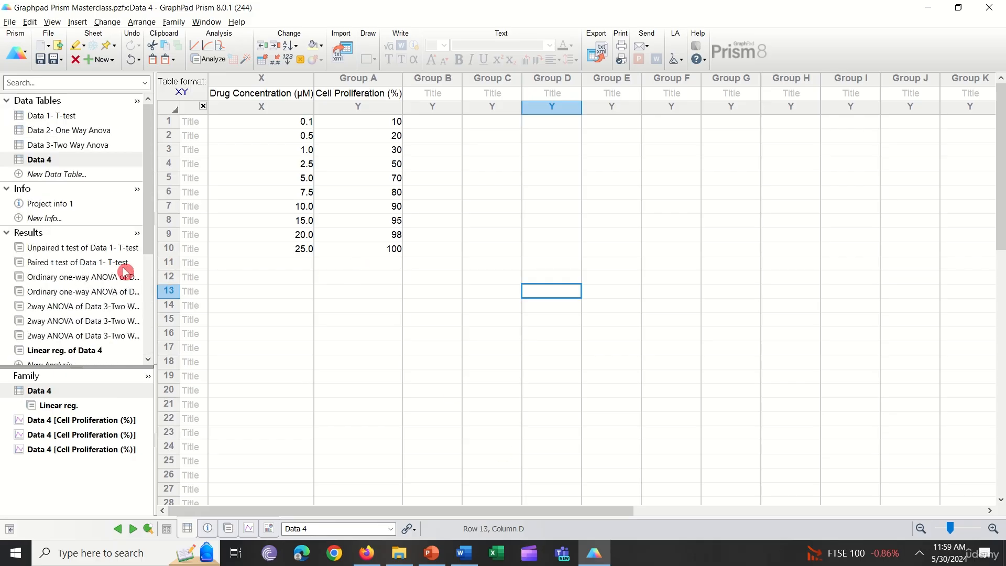